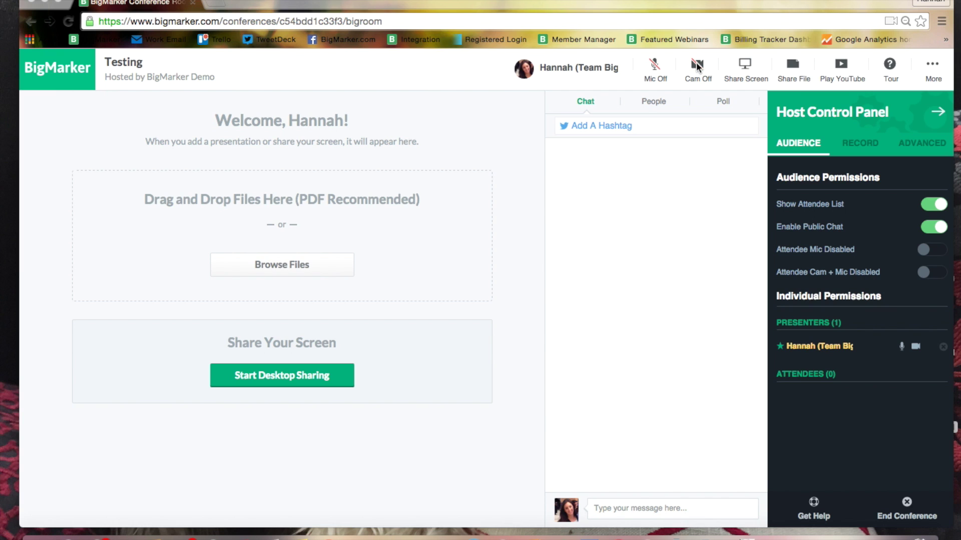
Step: Turn on the webcam, check the camera options, then switch the microphone on for the live stage
left_click(697, 64)
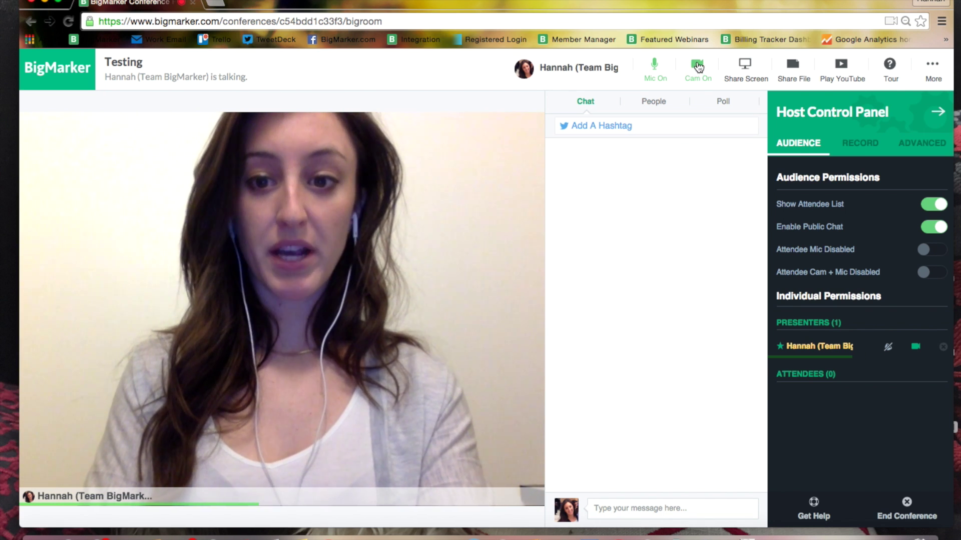
left_click(698, 67)
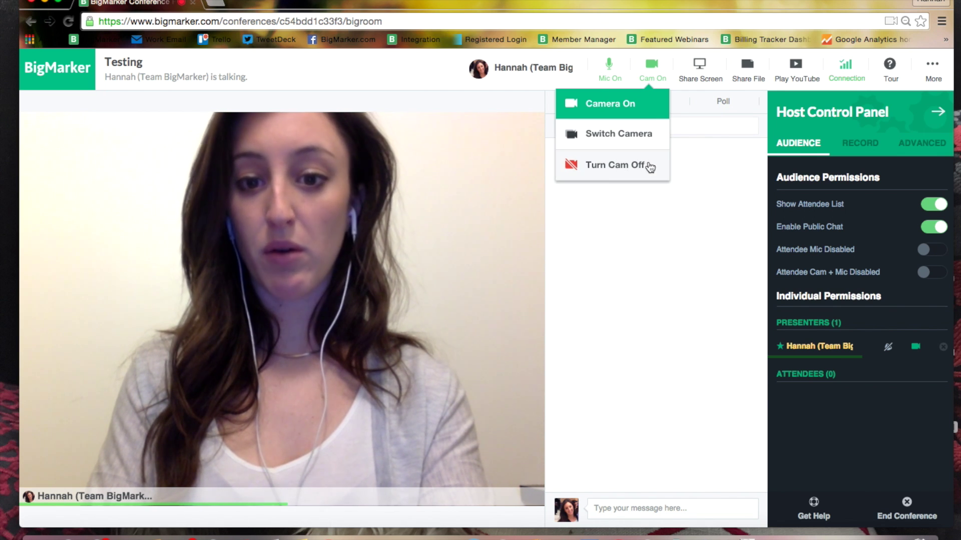
left_click(653, 68)
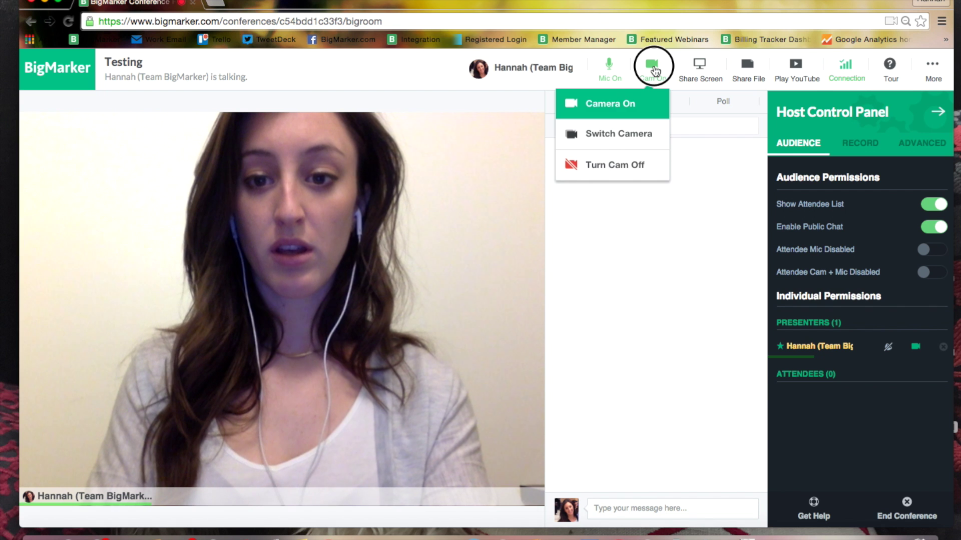
left_click(610, 68)
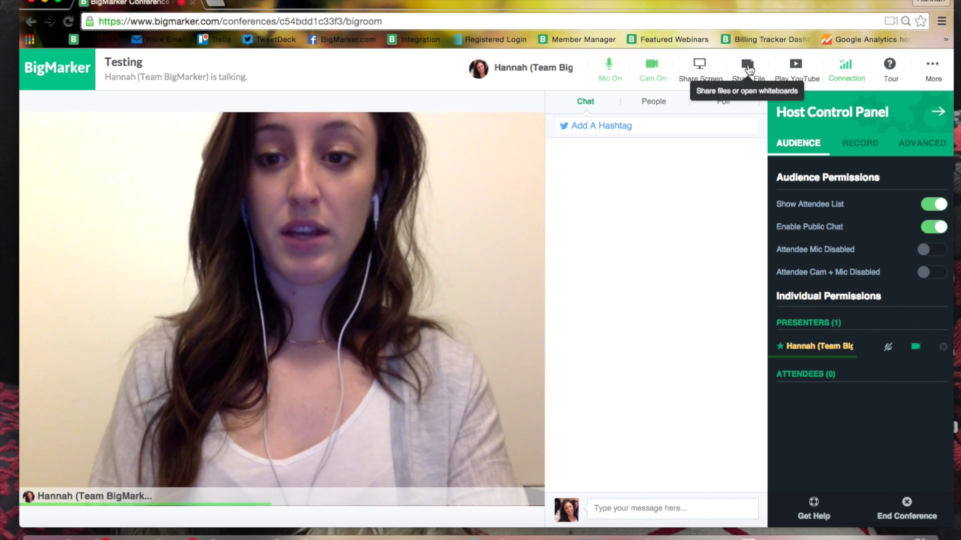
left_click(748, 66)
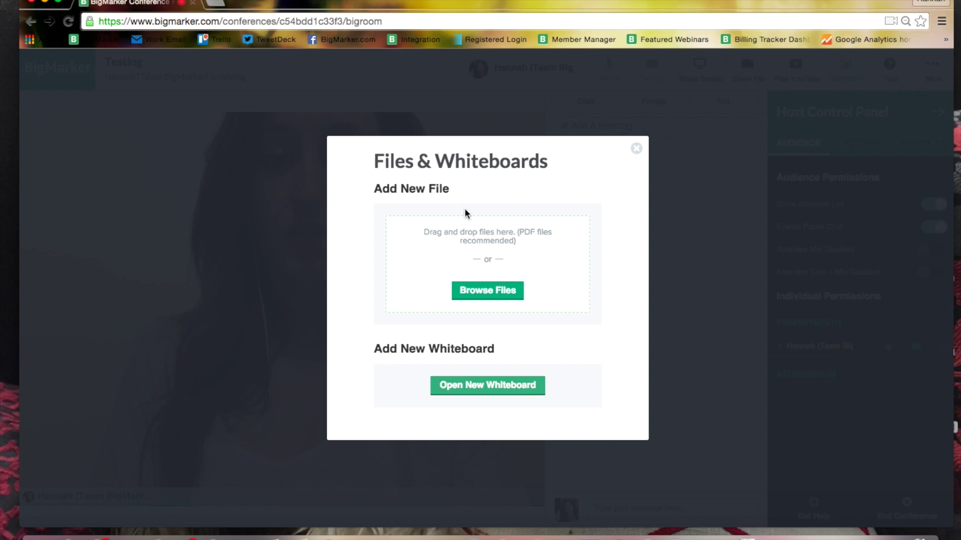
Step: Upload the Demo Slideshow PDF from the Demos folder to present on stage
left_click(503, 292)
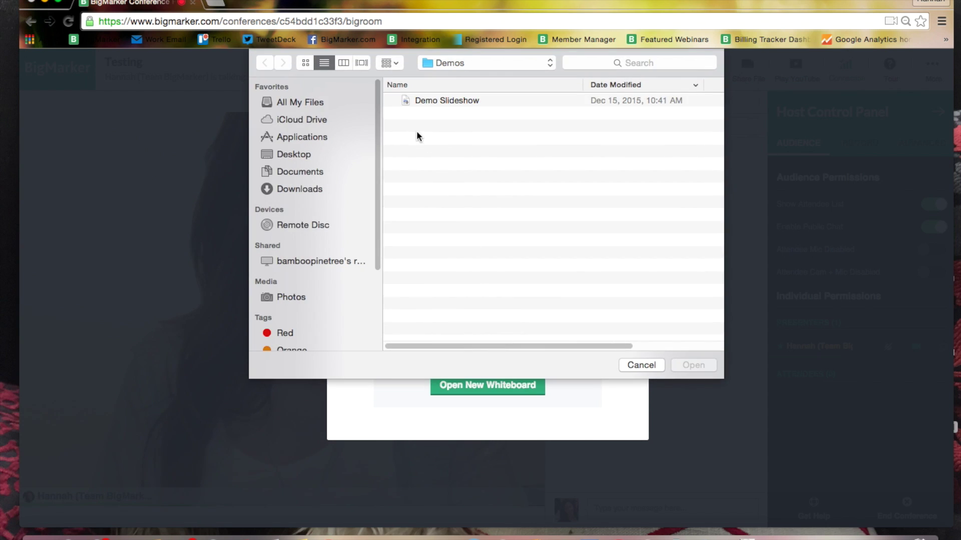
left_click(441, 102)
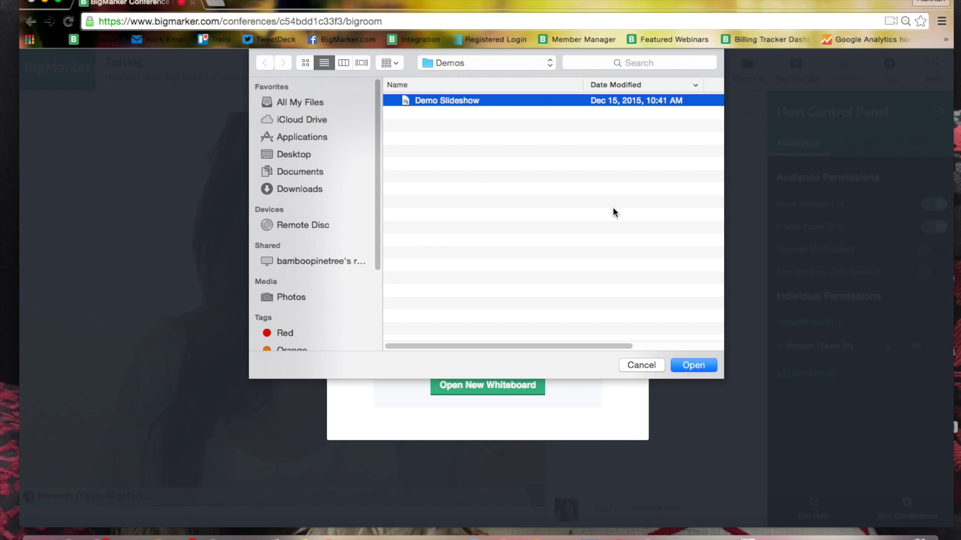
left_click(705, 367)
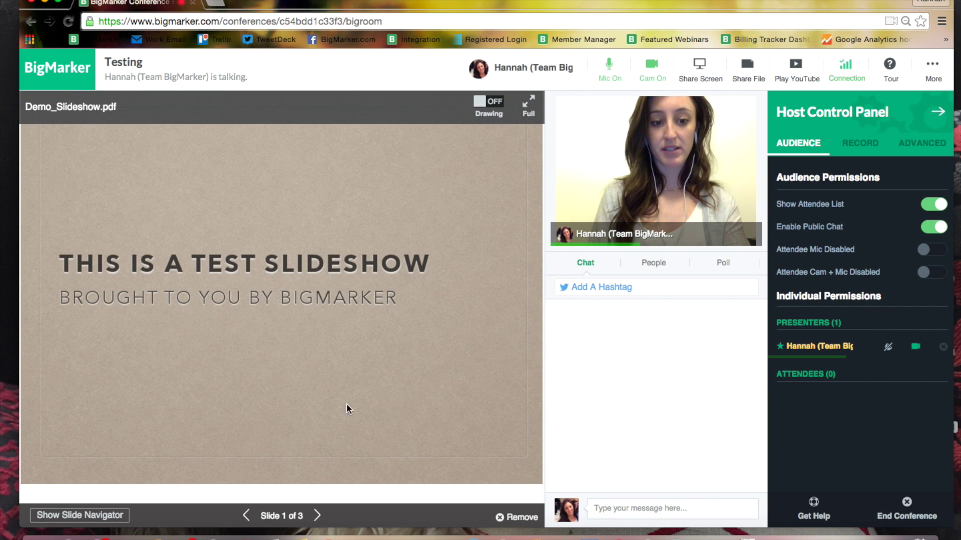
Step: Advance Demo_Slideshow.pdf to slide 3 of 3 and collapse the Host Control Panel
left_click(317, 517)
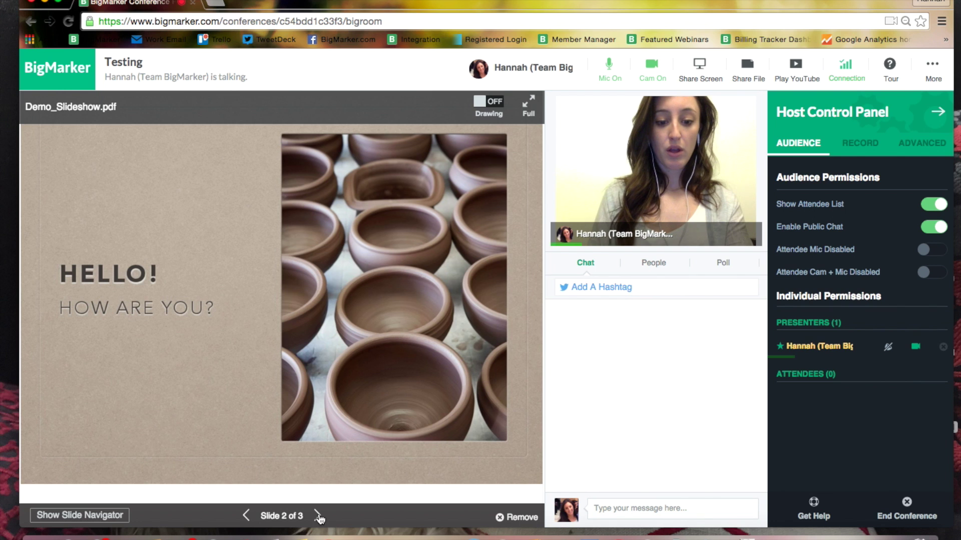
left_click(318, 516)
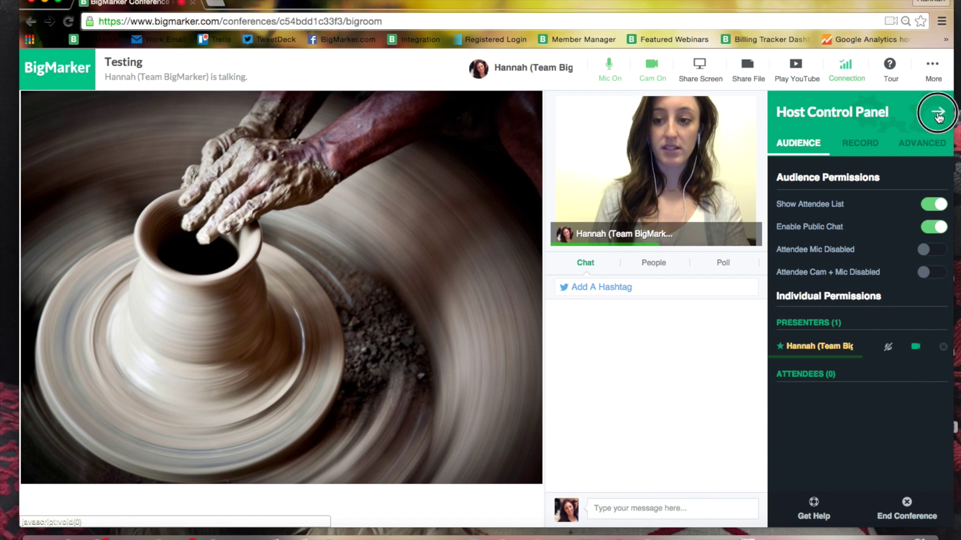
left_click(938, 113)
mouse_move(444, 429)
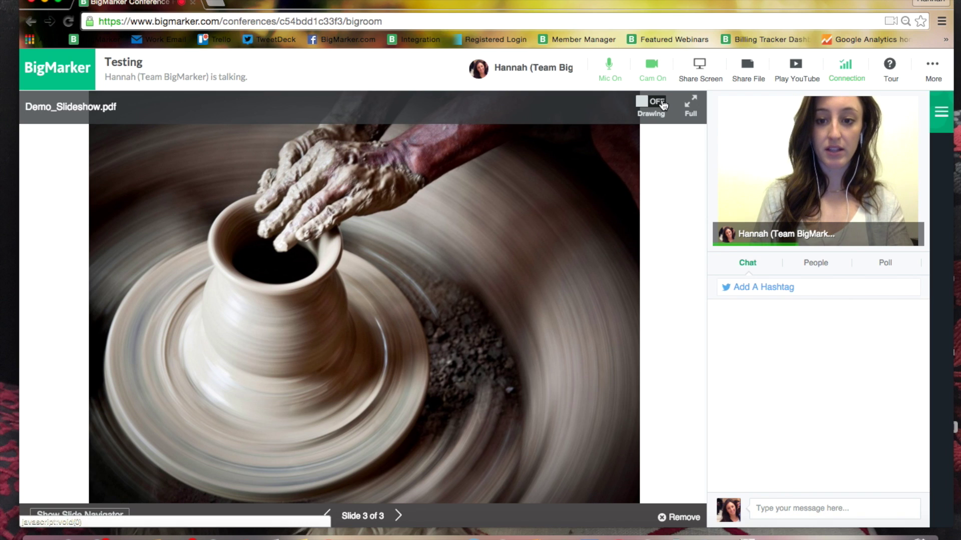
Step: Enable drawing with a pink brush, scribble on the pottery photo, then undo the scribble
left_click(663, 105)
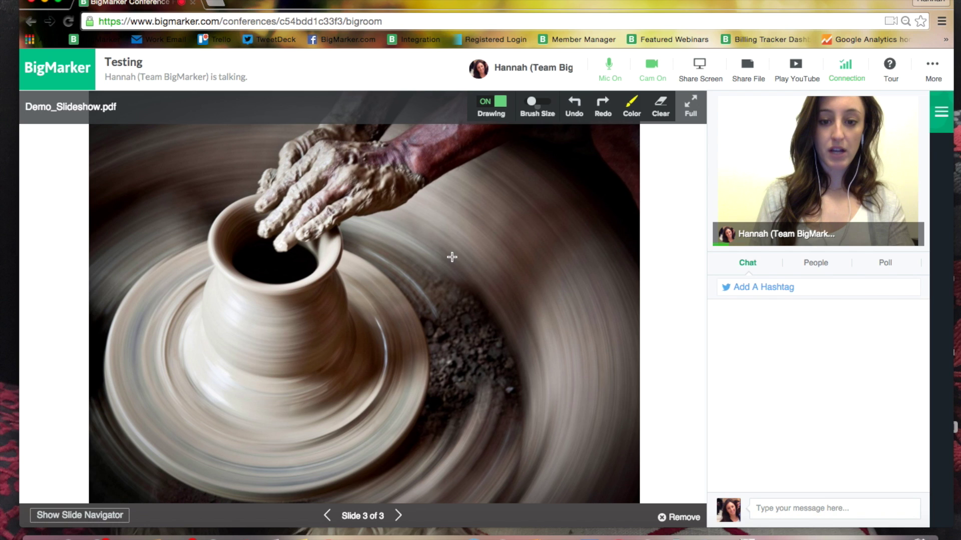
left_click(631, 107)
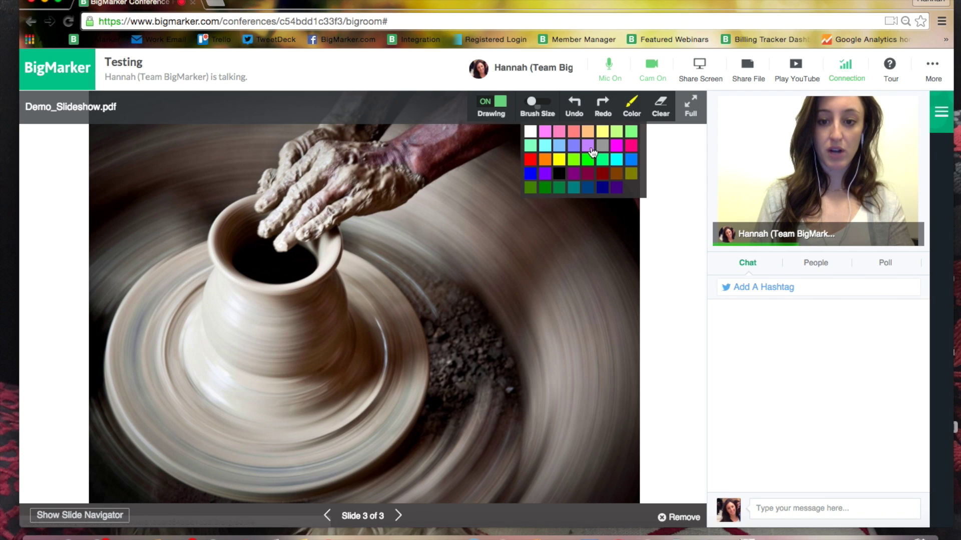
left_click(631, 146)
mouse_move(458, 234)
left_mouse_down()
mouse_move(465, 268)
mouse_move(560, 335)
mouse_move(430, 307)
mouse_move(457, 309)
mouse_move(468, 296)
left_mouse_up()
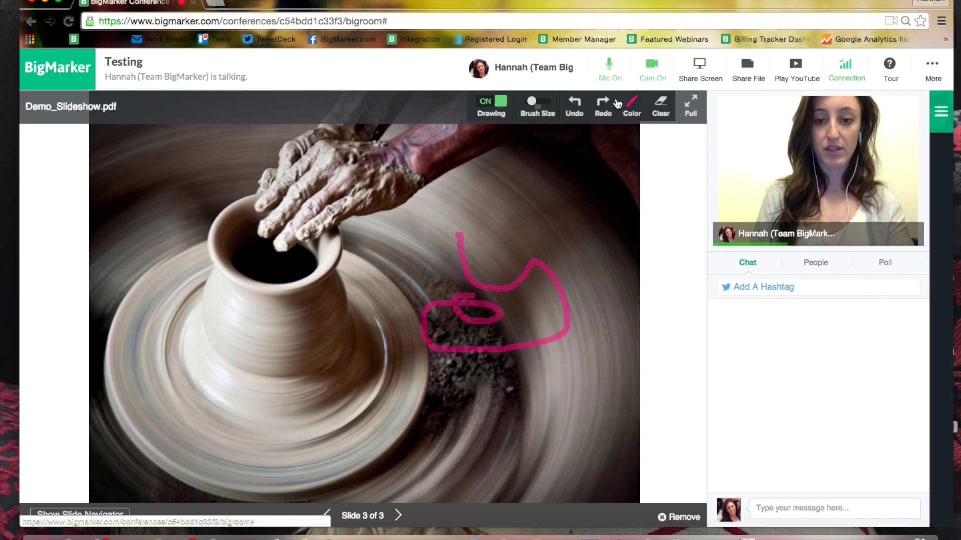
left_click(575, 108)
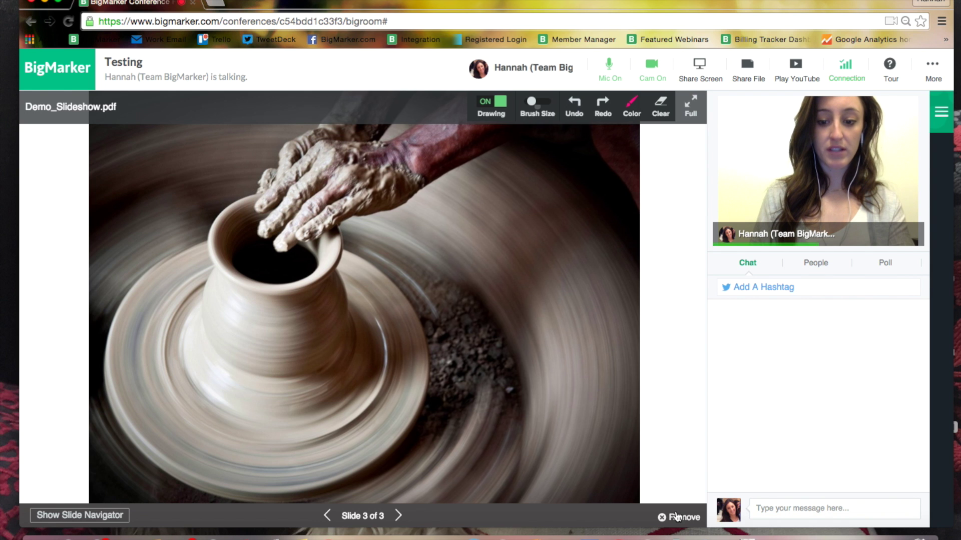
Step: Remove the slideshow from stage, then reopen Demo_Slideshow.pdf from the uploaded files
left_click(677, 517)
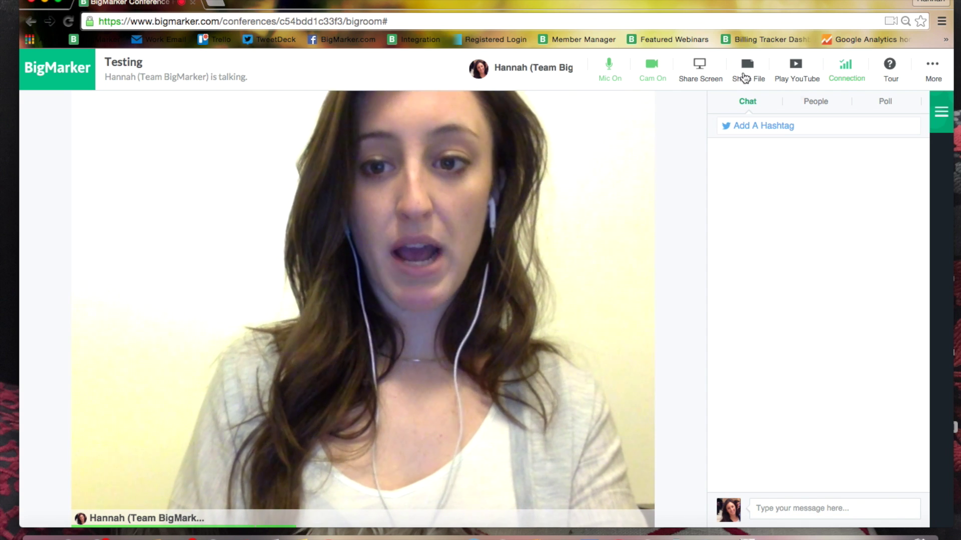
left_click(745, 76)
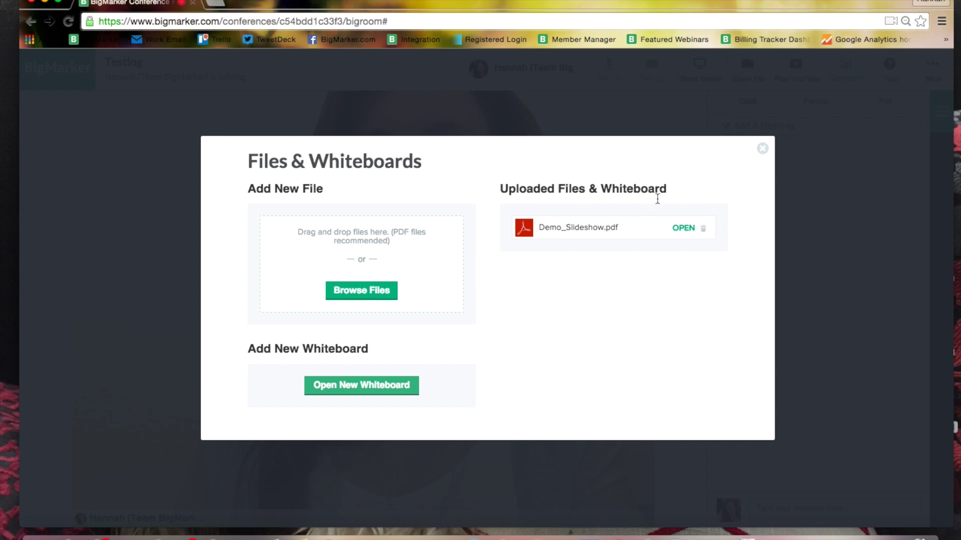
left_click(683, 227)
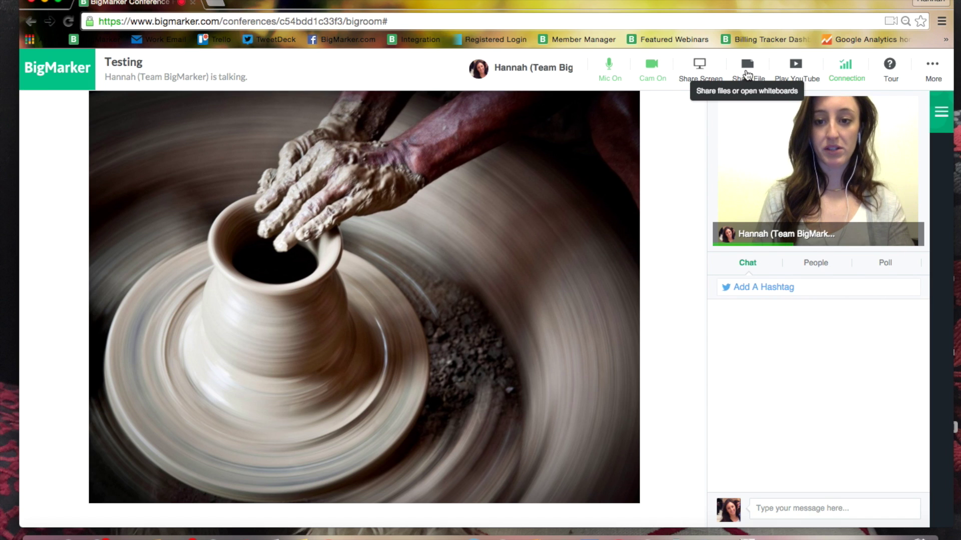
Step: Share the BigMarker Conference browser window to the stage
left_click(699, 68)
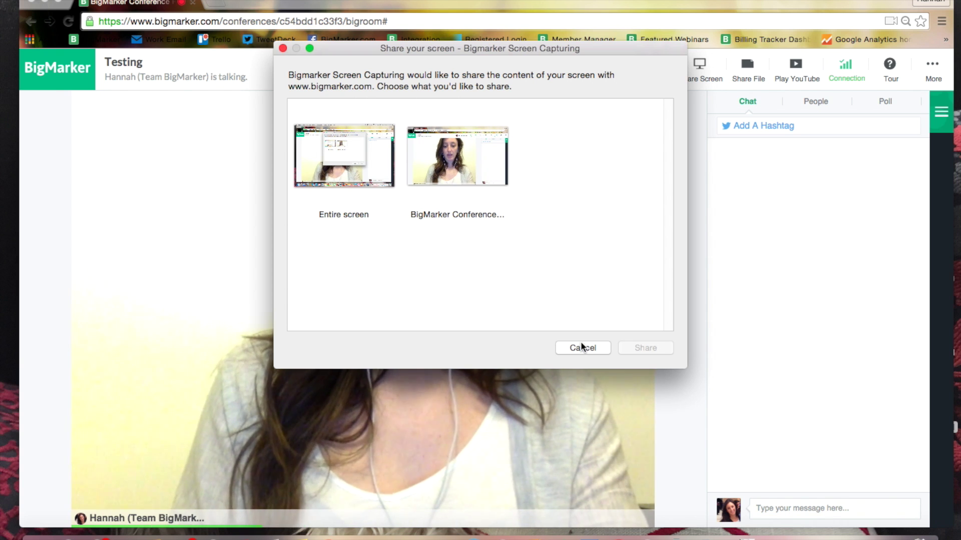
left_click(479, 186)
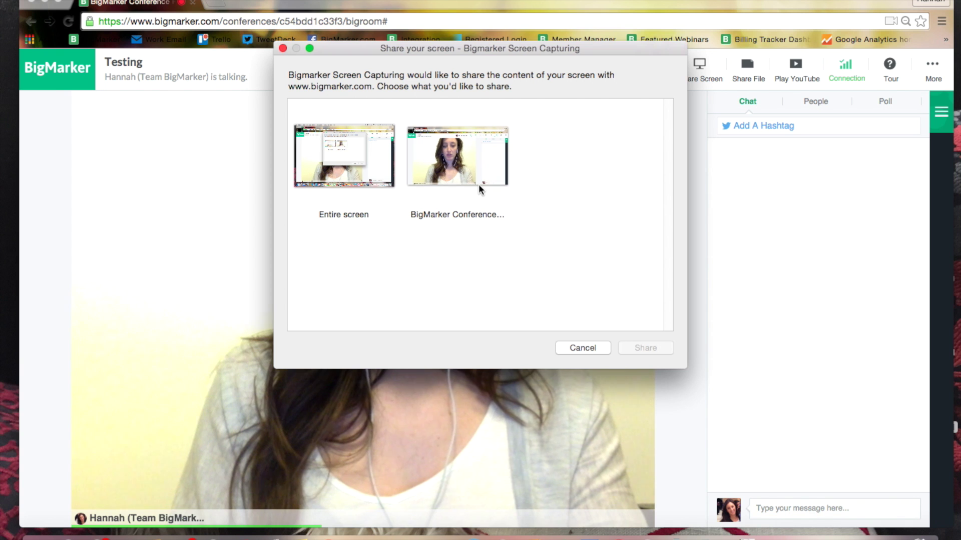
left_click(482, 166)
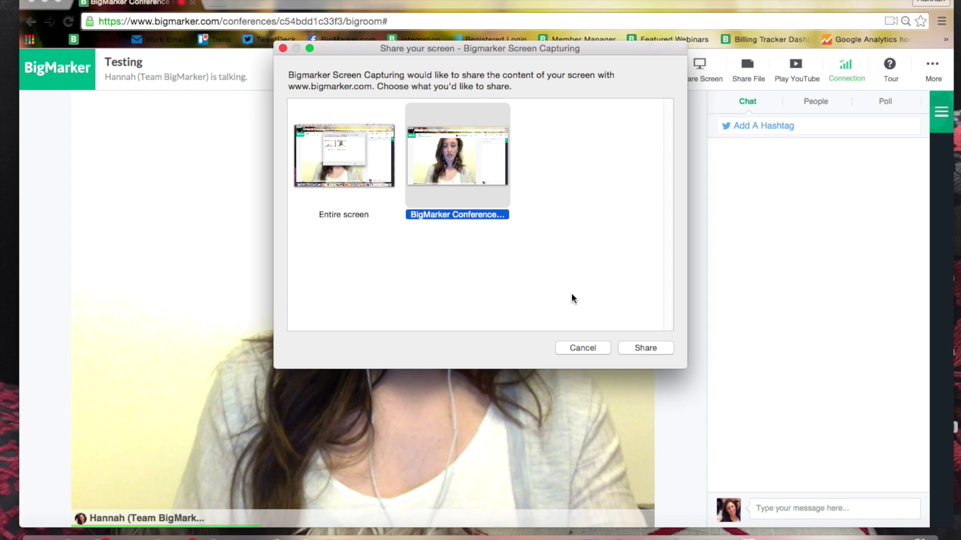
left_click(646, 348)
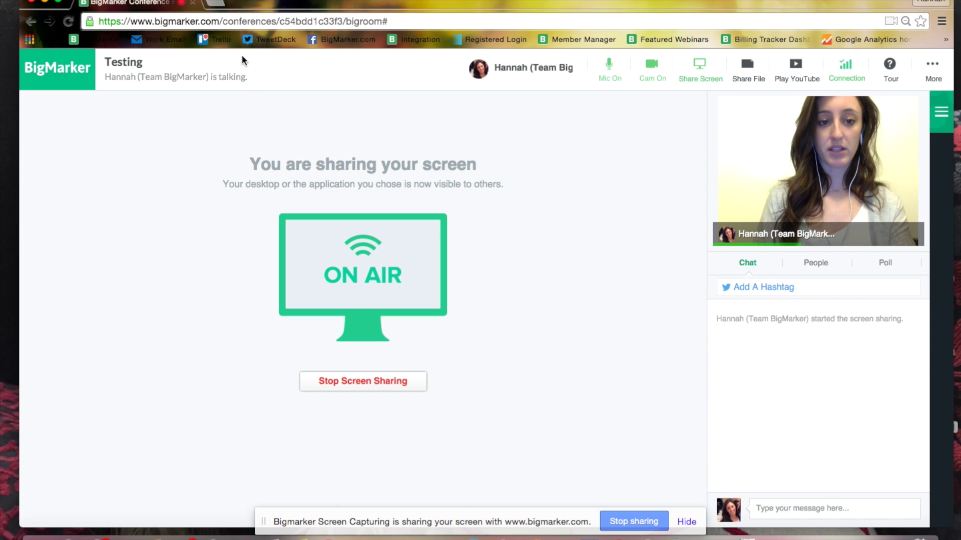
Step: Open and close a new browser tab, then stop screen sharing and confirm with OK
left_click(216, 4)
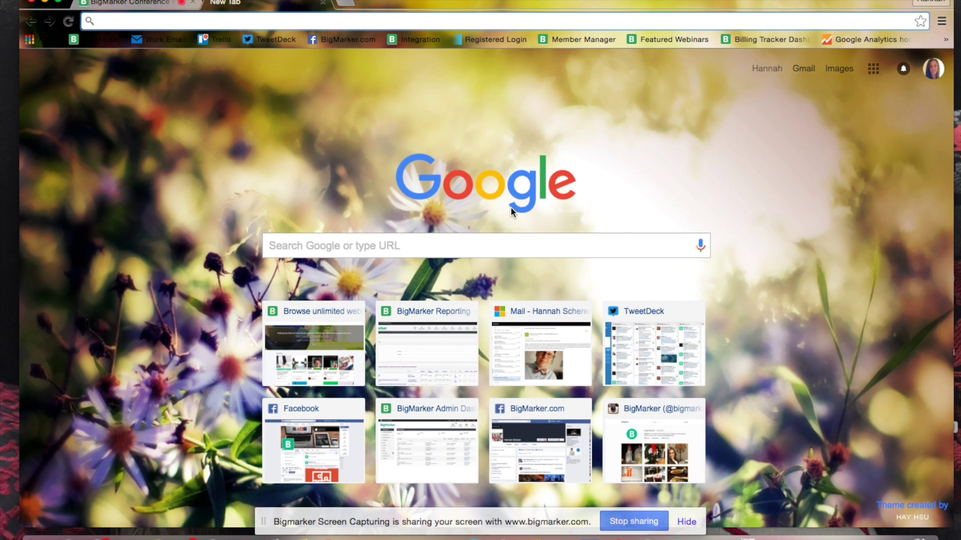
left_click(324, 4)
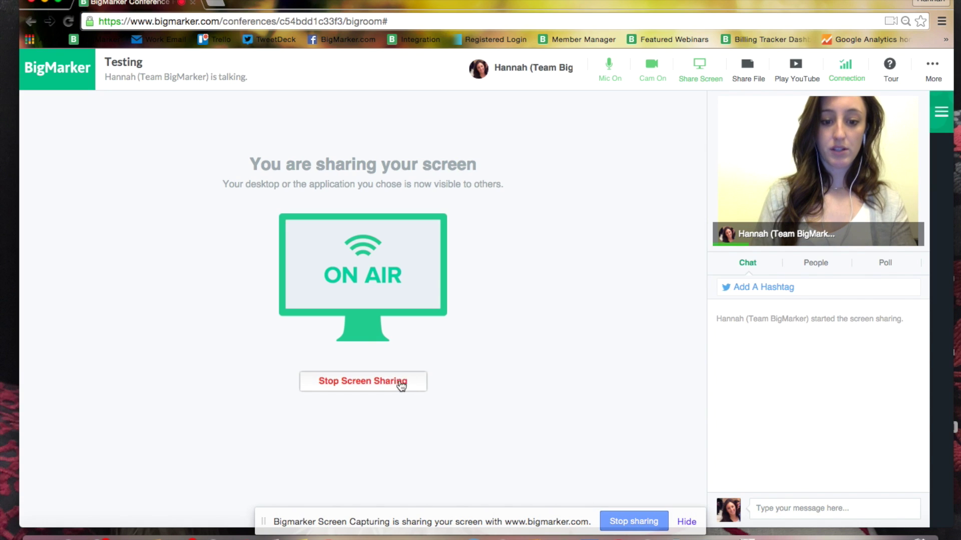
left_click(376, 382)
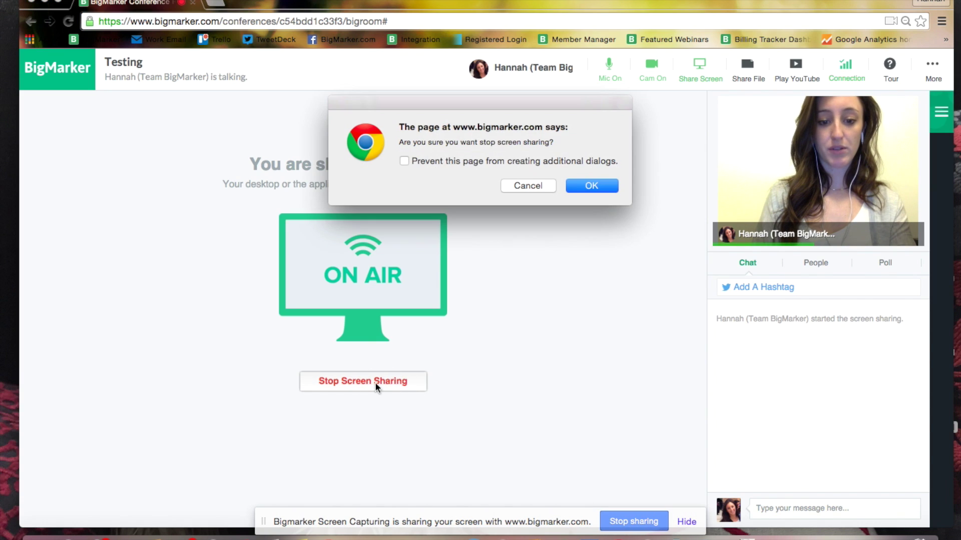
left_click(608, 188)
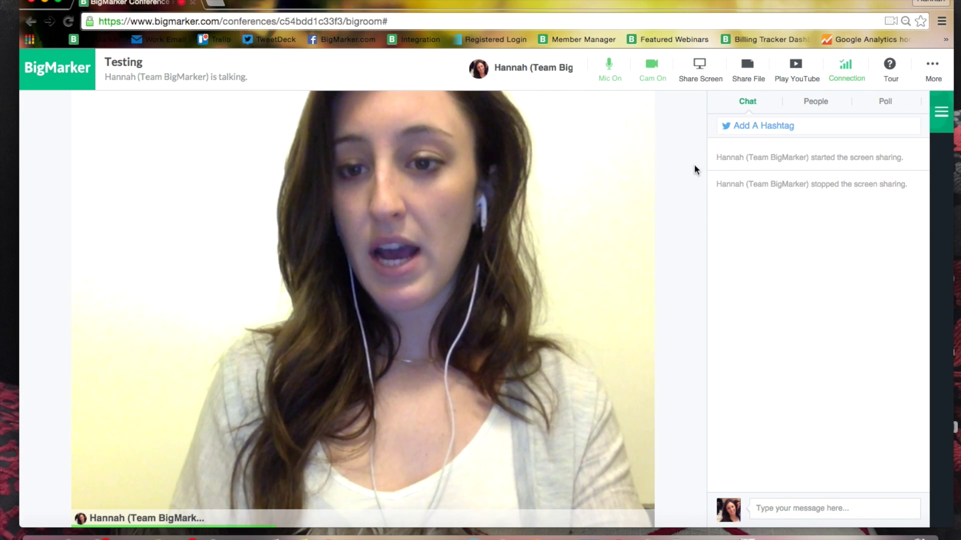
left_click(798, 64)
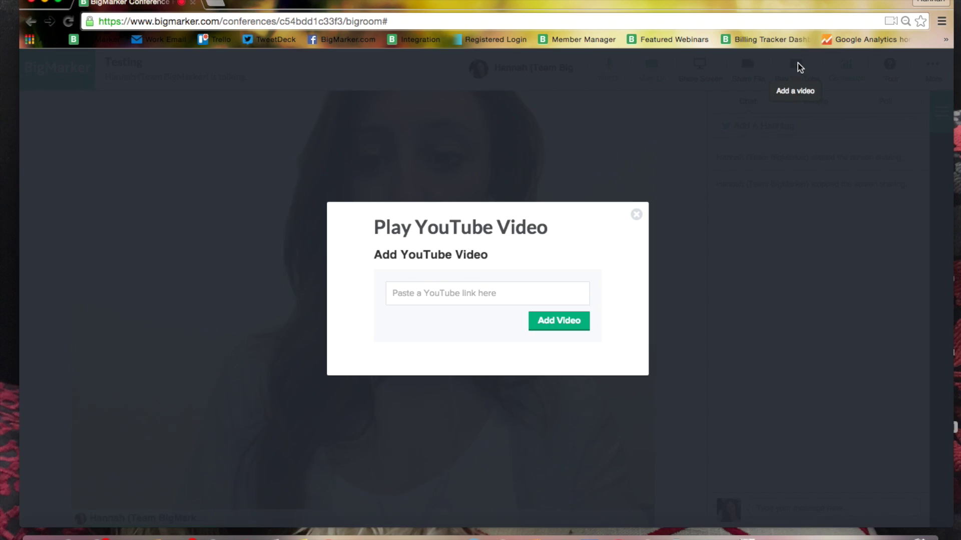
Step: Close the Play YouTube Video dialog without a link and open the files and whiteboards options
left_click(637, 216)
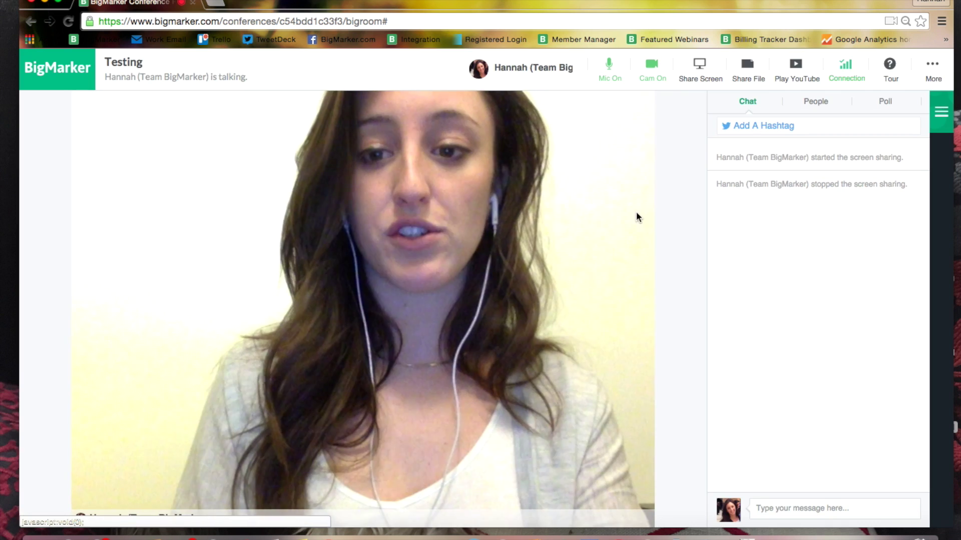
left_click(746, 68)
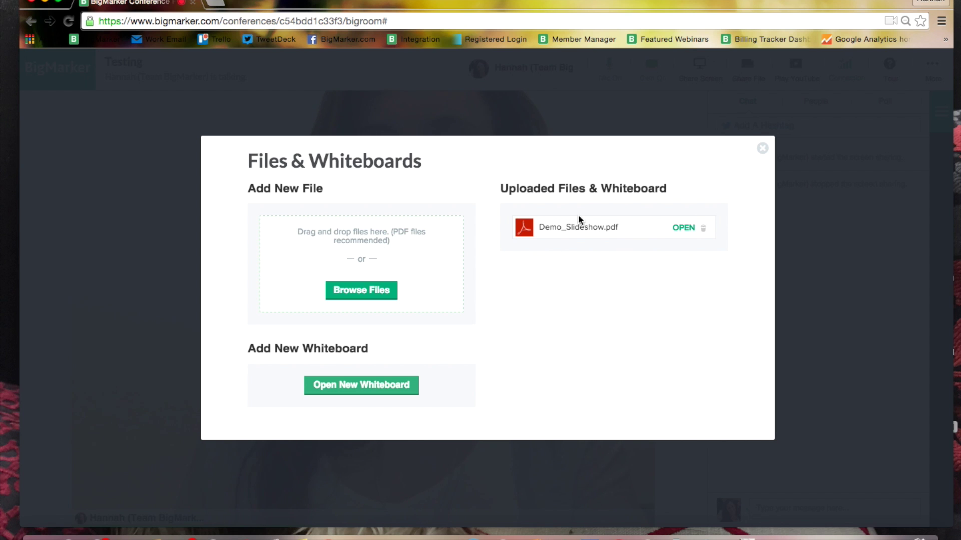